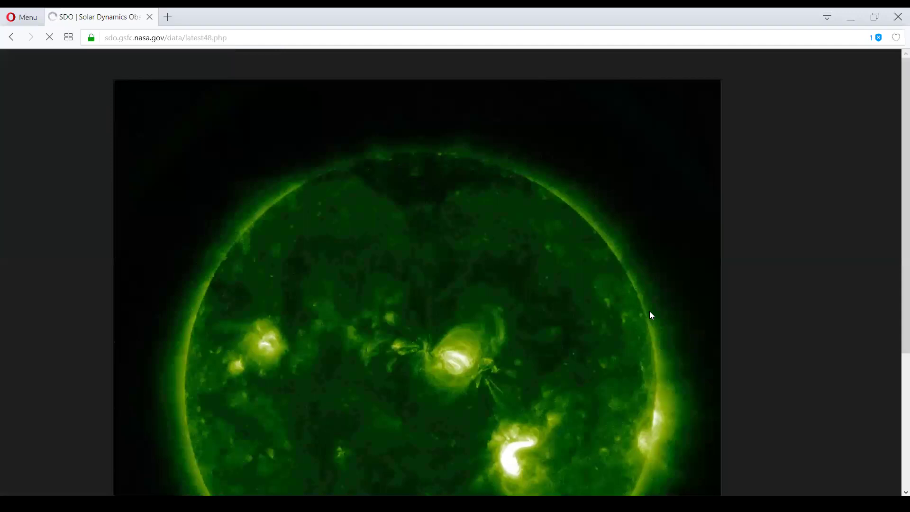
scroll(629, 313, "down", 1)
scroll(628, 313, "down", 1)
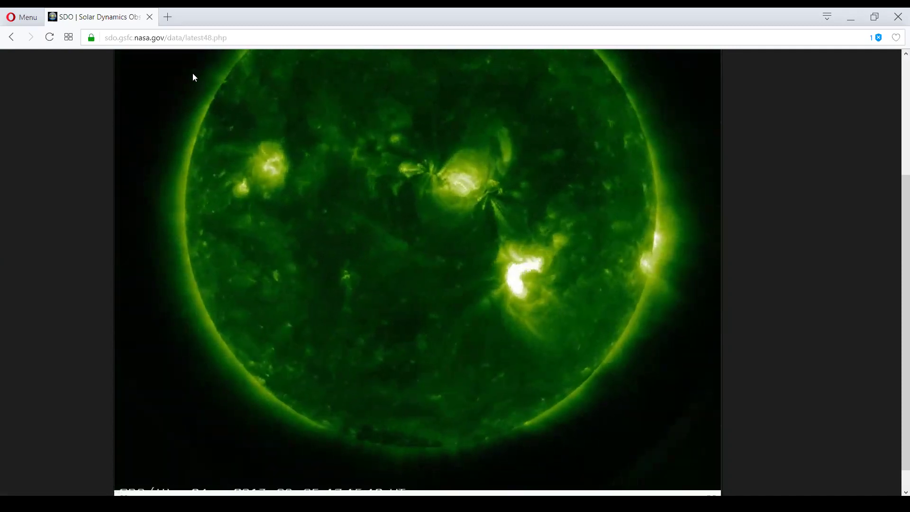
- View the AIA 211 48-hour video, then return to the current solar images gallery
left_click(12, 37)
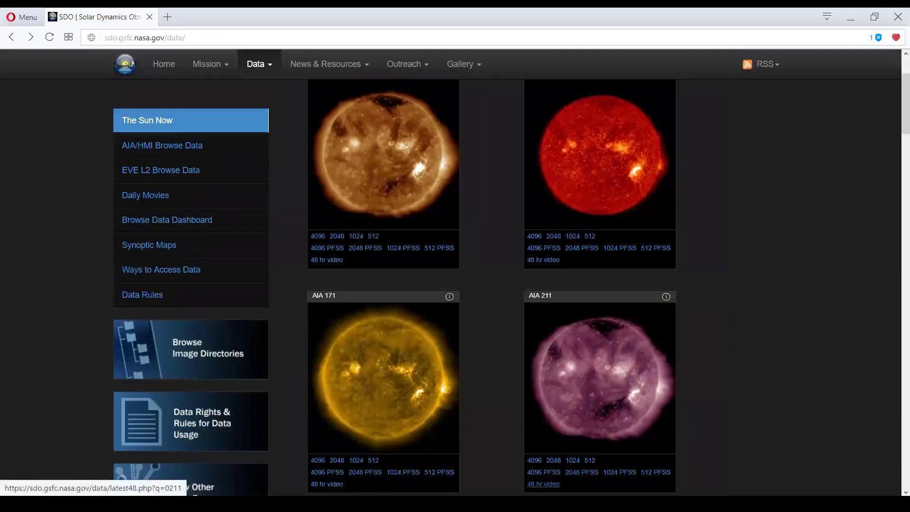
left_click(542, 483)
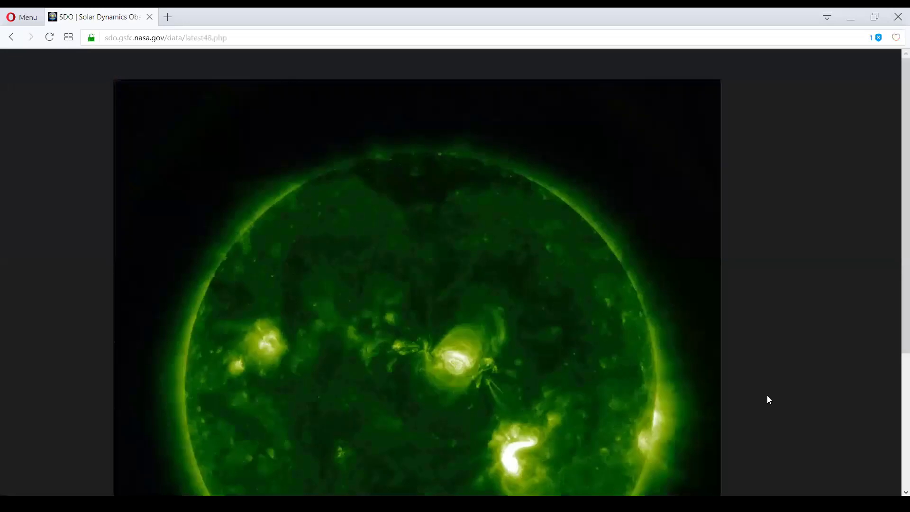
left_click(12, 37)
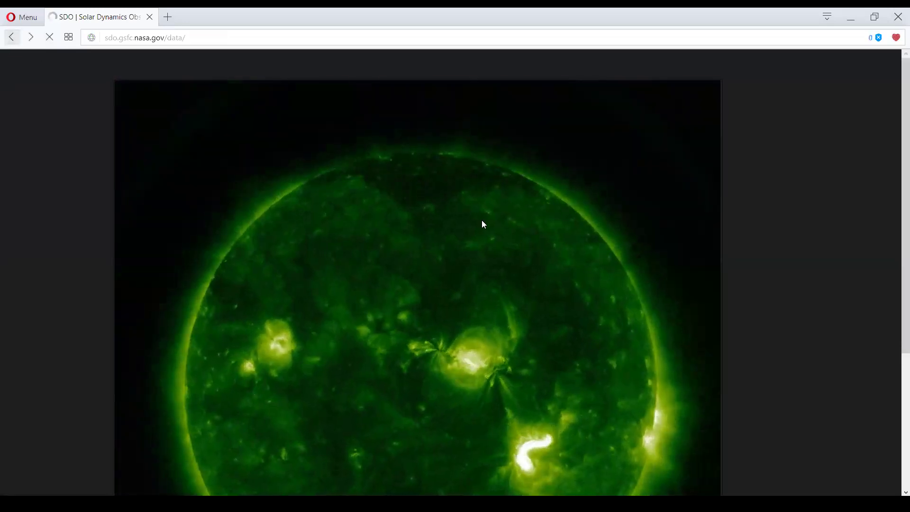
scroll(751, 315, "down", 3)
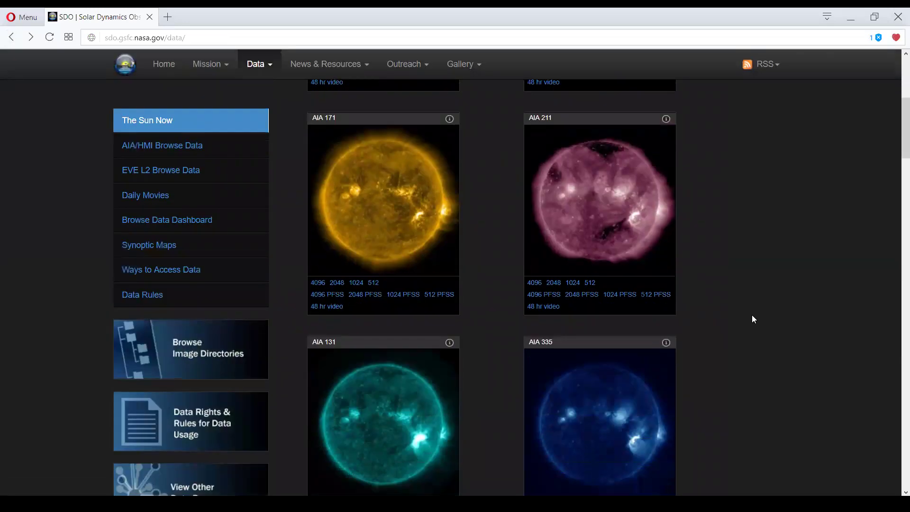
scroll(751, 314, "up", 3)
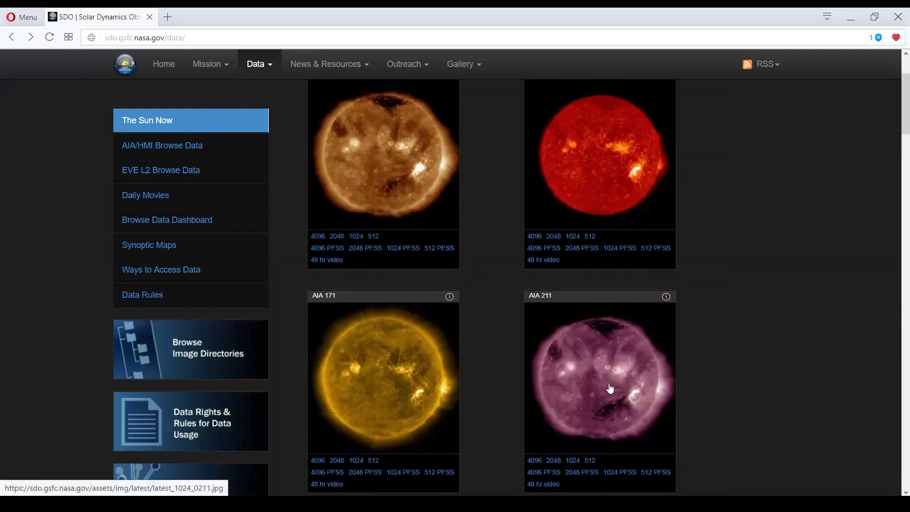
- Open the larger AIA 211 image, a 48-hour solar video, and a 4096-pixel sun image
left_click(608, 389)
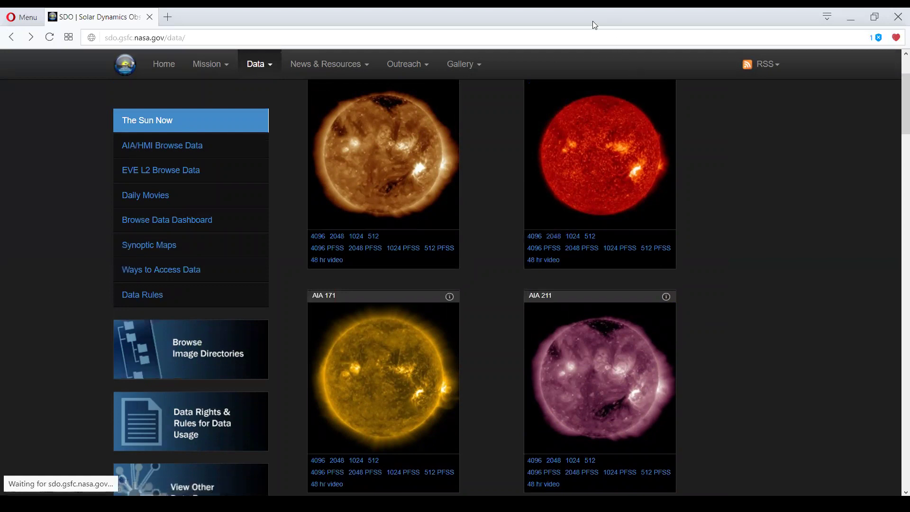
left_click(319, 260)
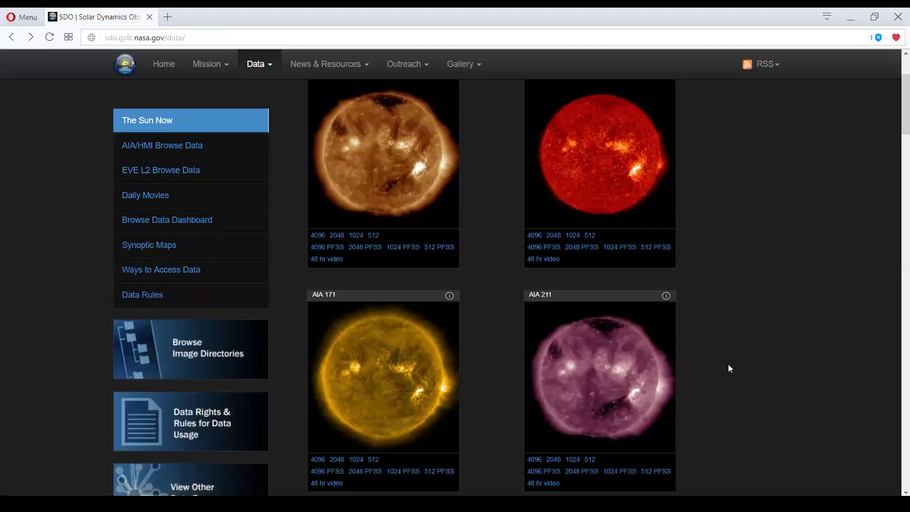
scroll(728, 364, "down", 3)
scroll(728, 363, "up", 3)
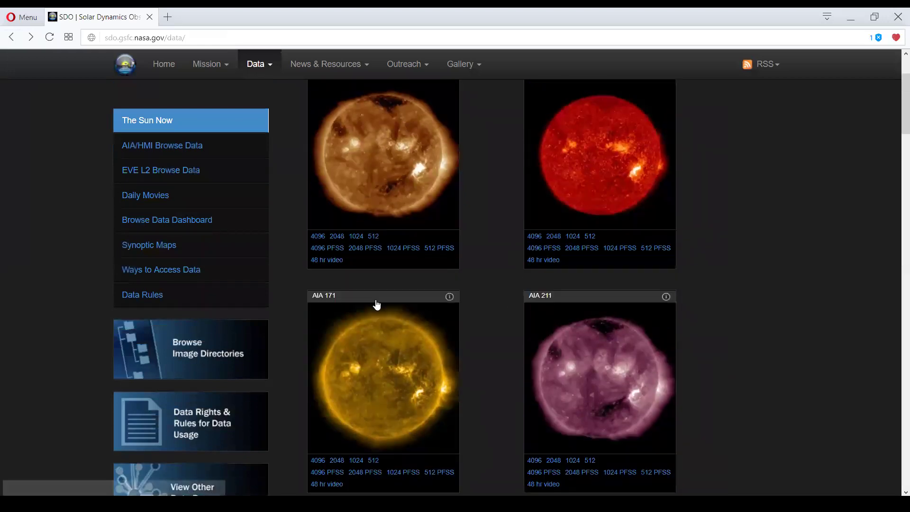
left_click(317, 236)
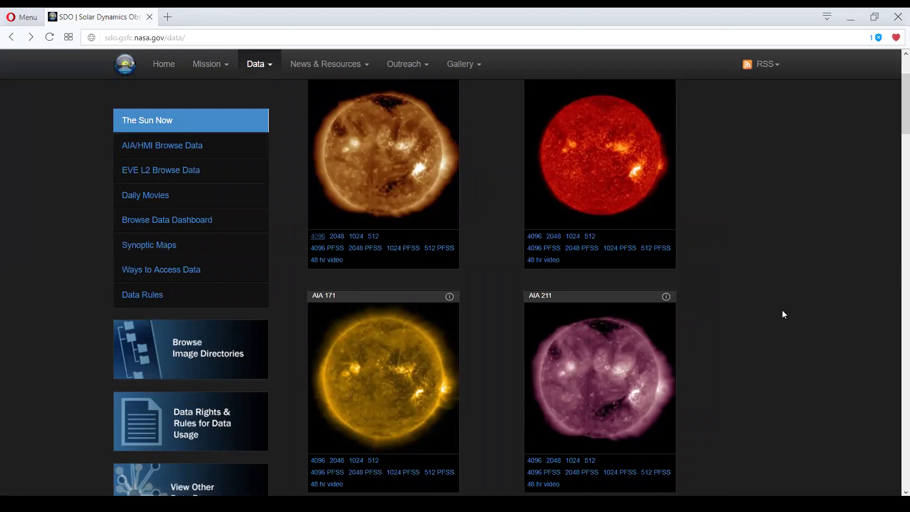
scroll(782, 310, "down", 4)
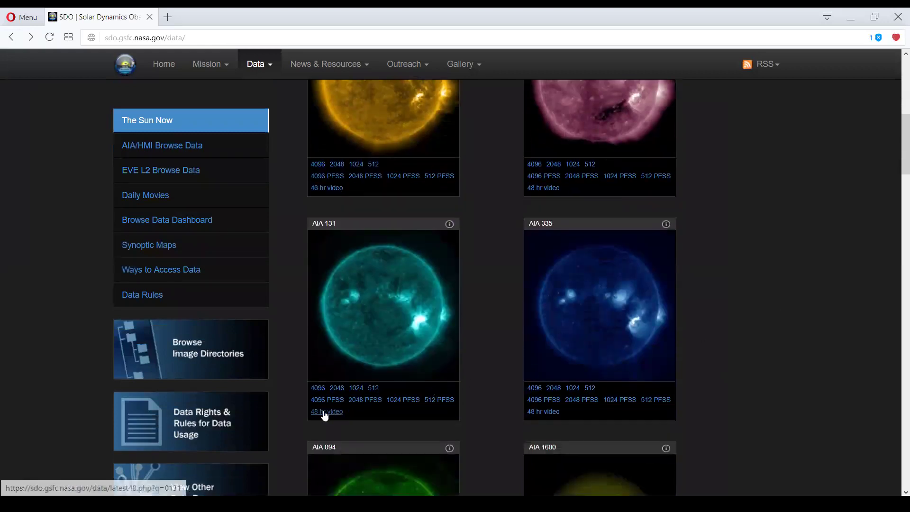
left_click(327, 411)
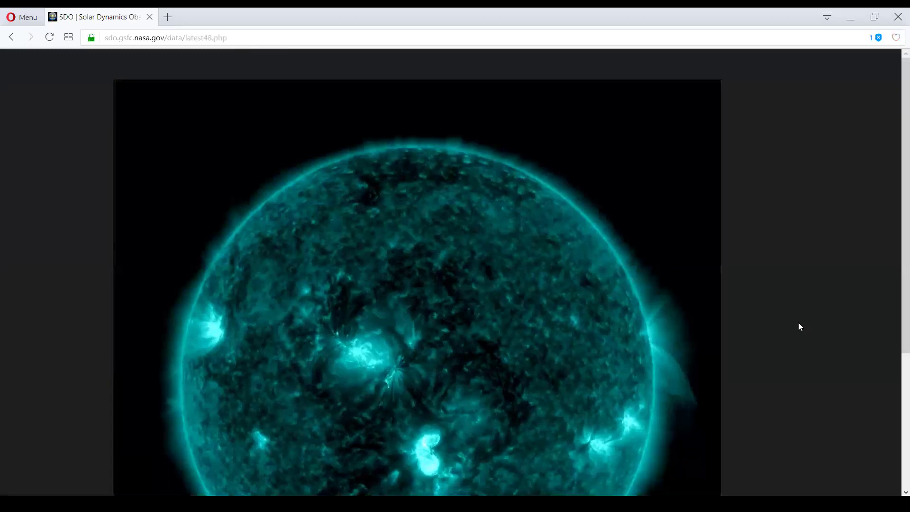
scroll(798, 322, "down", 1)
scroll(798, 322, "down", 2)
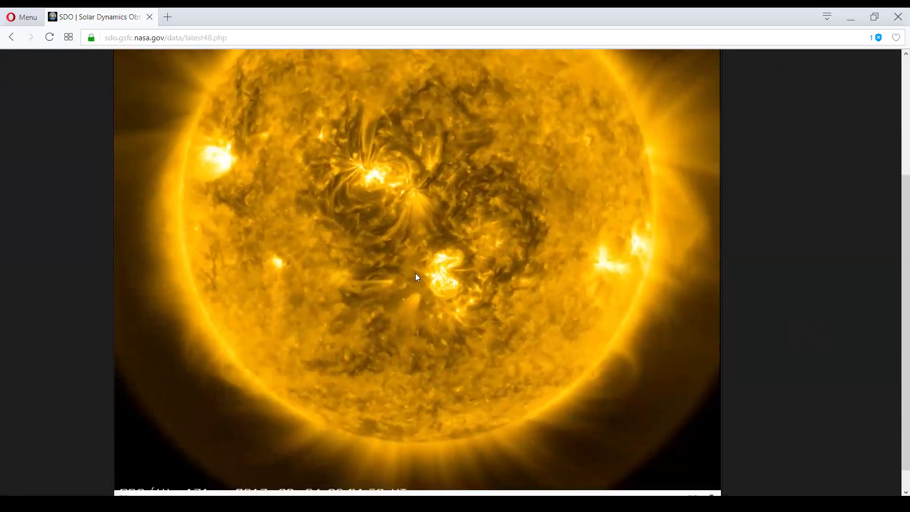
scroll(529, 313, "down", 1)
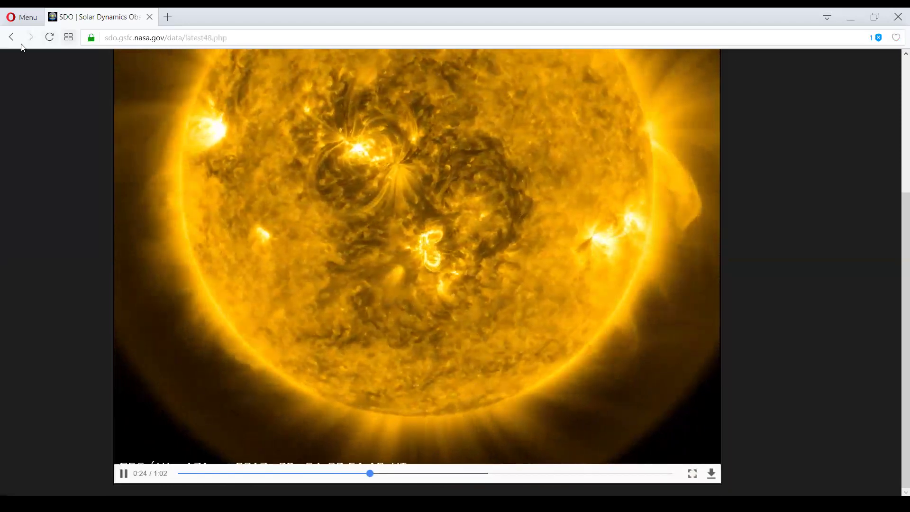
left_click(12, 37)
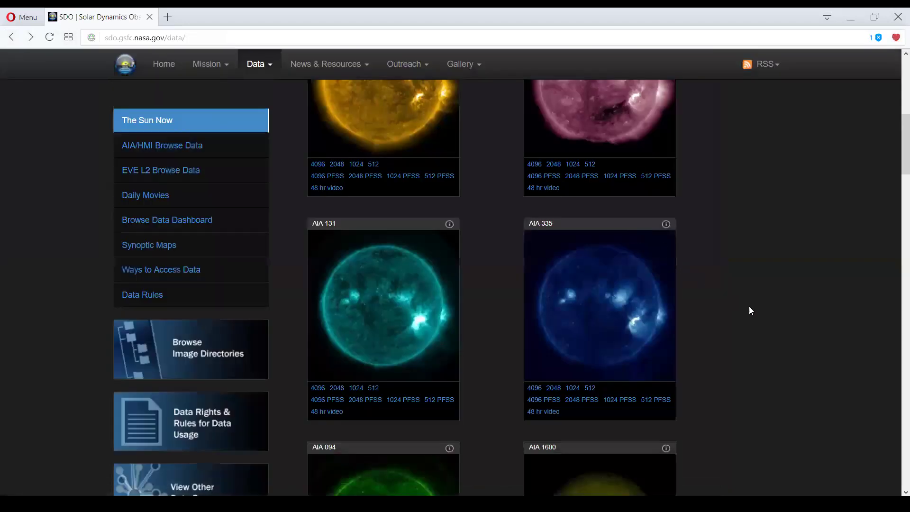
scroll(749, 306, "down", 3)
scroll(749, 306, "up", 4)
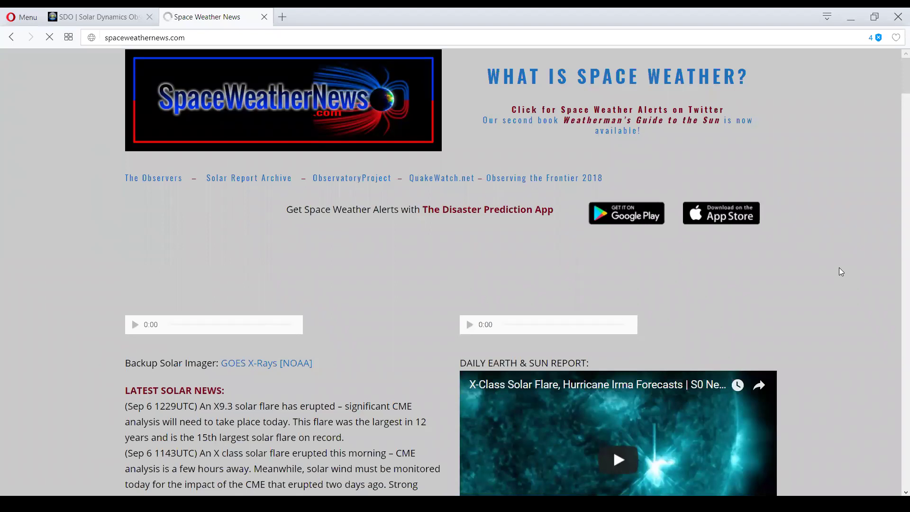
scroll(839, 268, "down", 3)
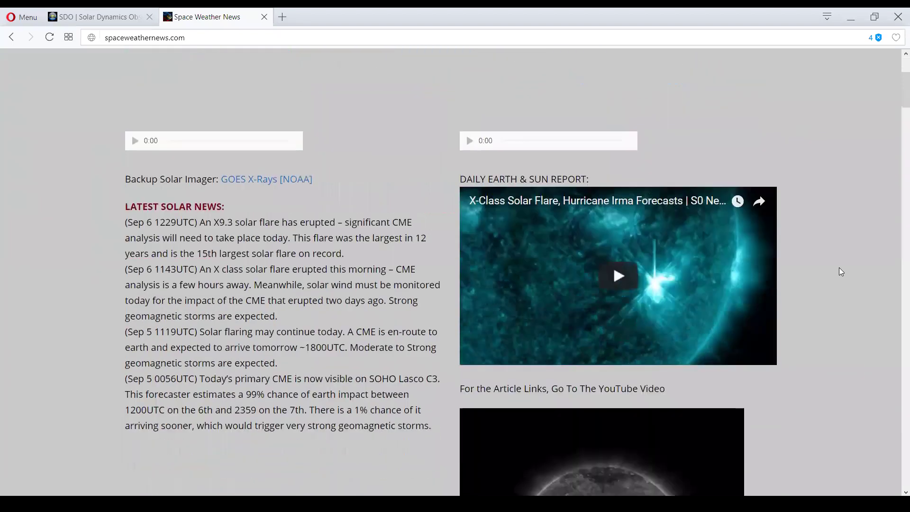
scroll(839, 268, "down", 1)
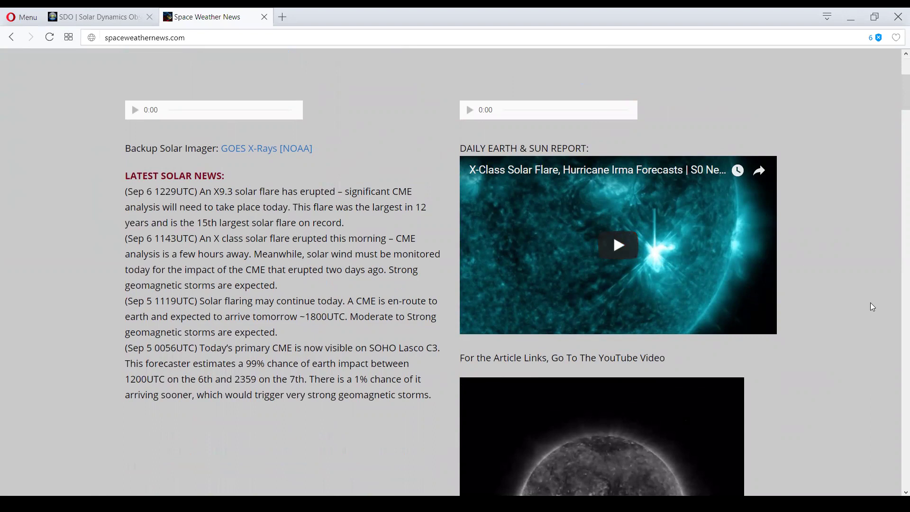
scroll(869, 301, "down", 3)
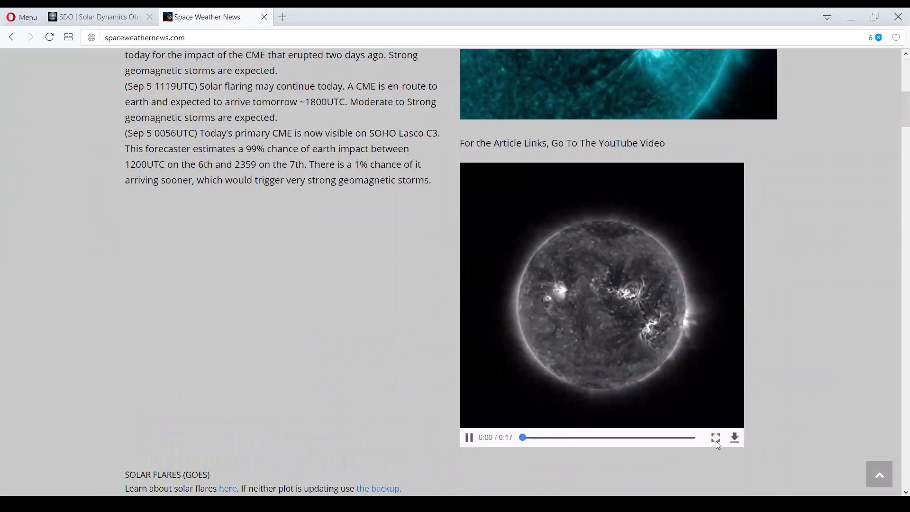
left_click(716, 438)
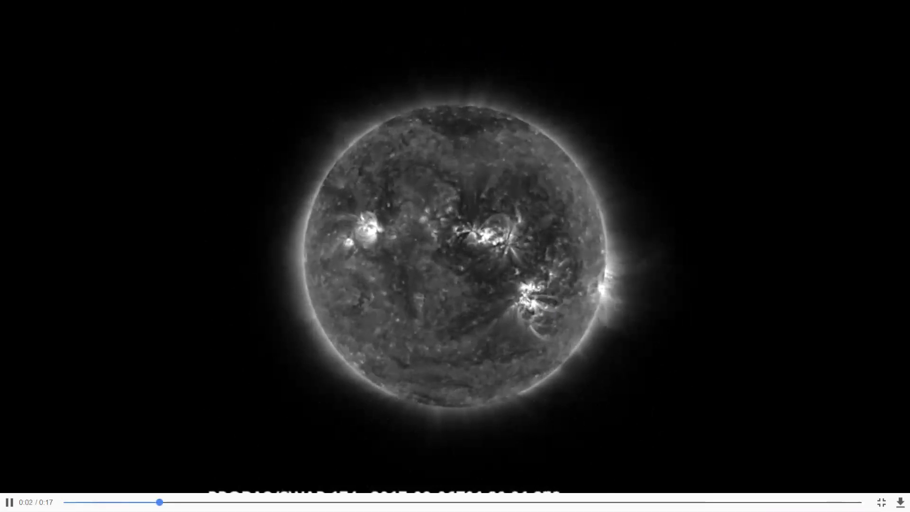
key("Escape")
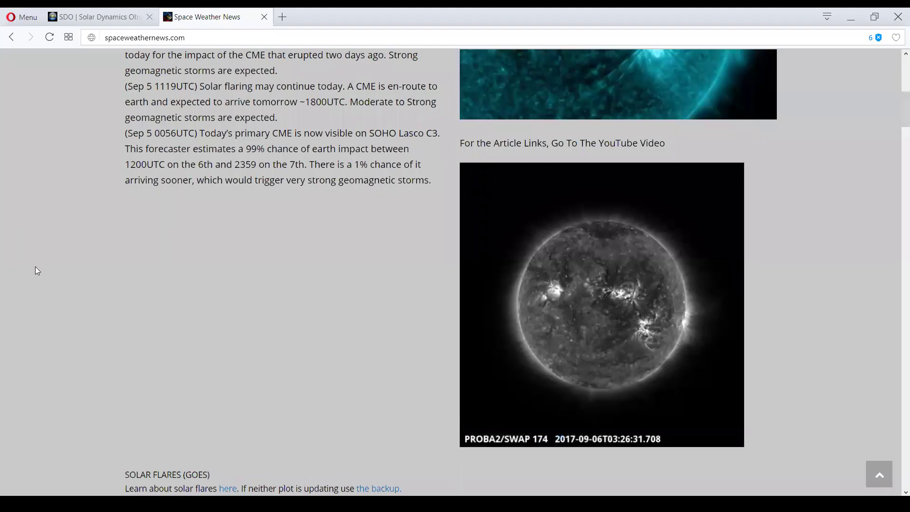
scroll(40, 269, "down", 8)
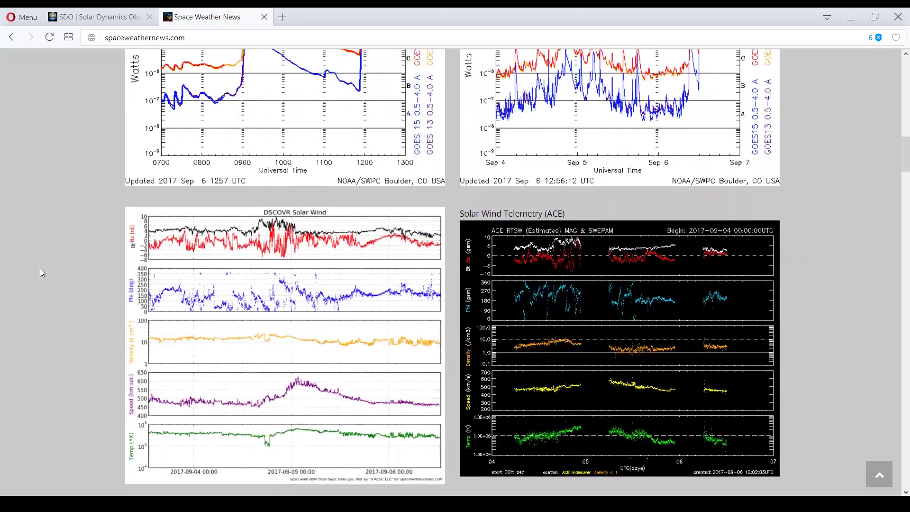
scroll(40, 268, "up", 2)
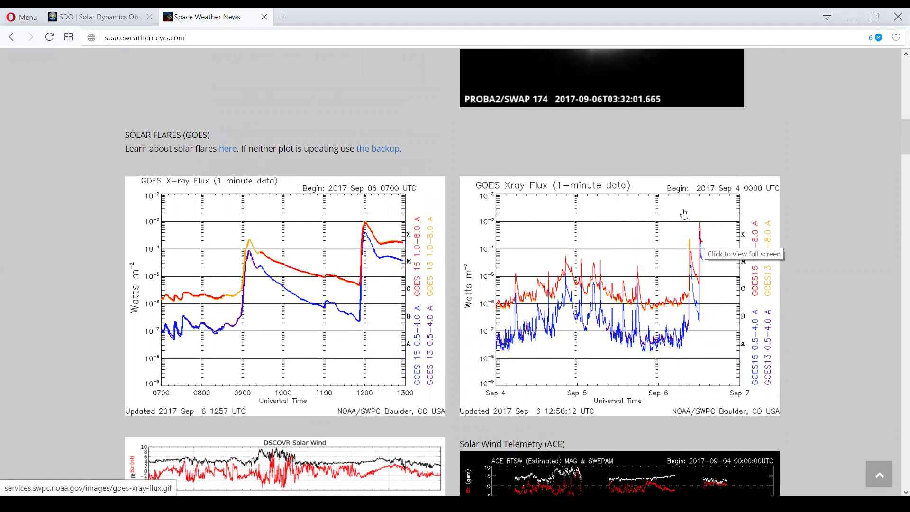
scroll(855, 257, "up", 1)
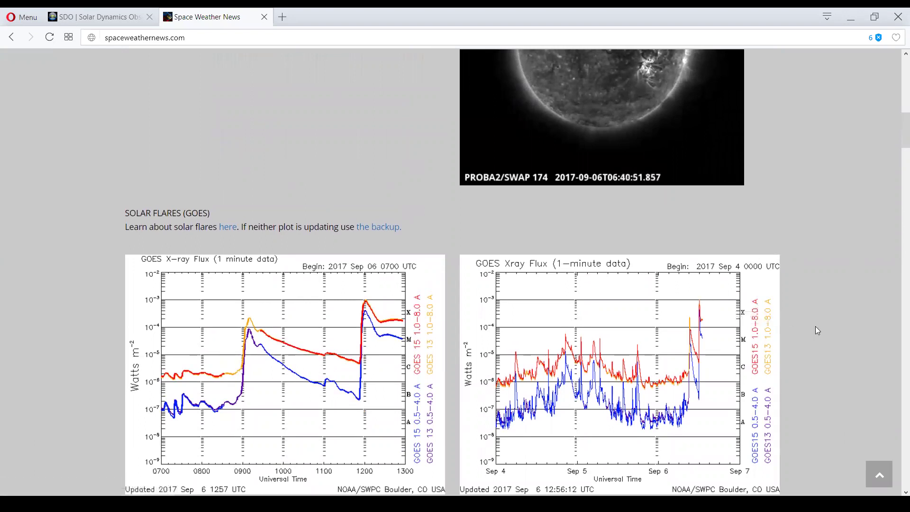
scroll(815, 326, "down", 1)
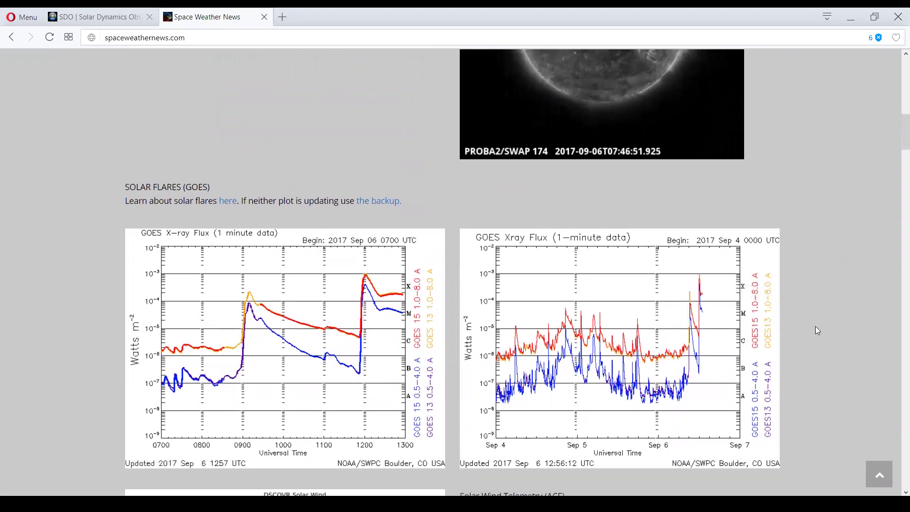
scroll(816, 327, "down", 3)
scroll(815, 326, "down", 1)
scroll(815, 326, "down", 1)
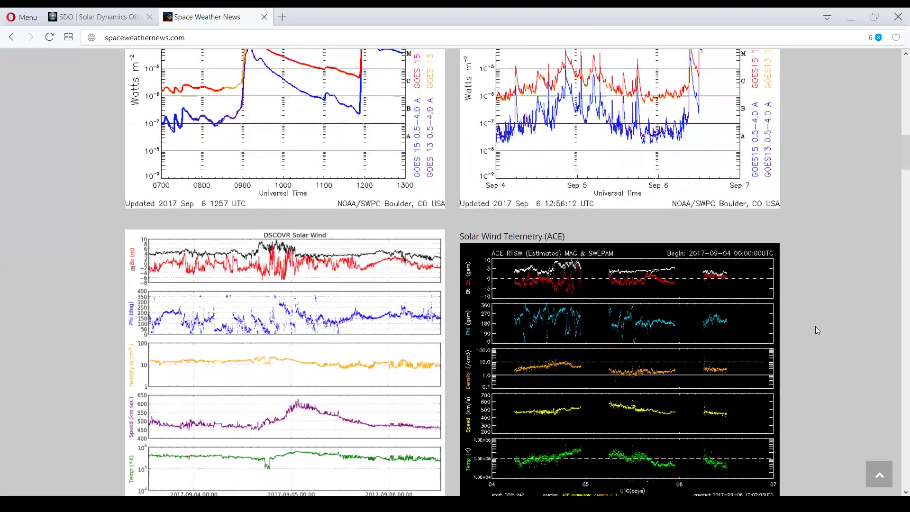
scroll(816, 327, "down", 2)
scroll(815, 326, "down", 2)
scroll(815, 326, "down", 4)
scroll(815, 326, "down", 1)
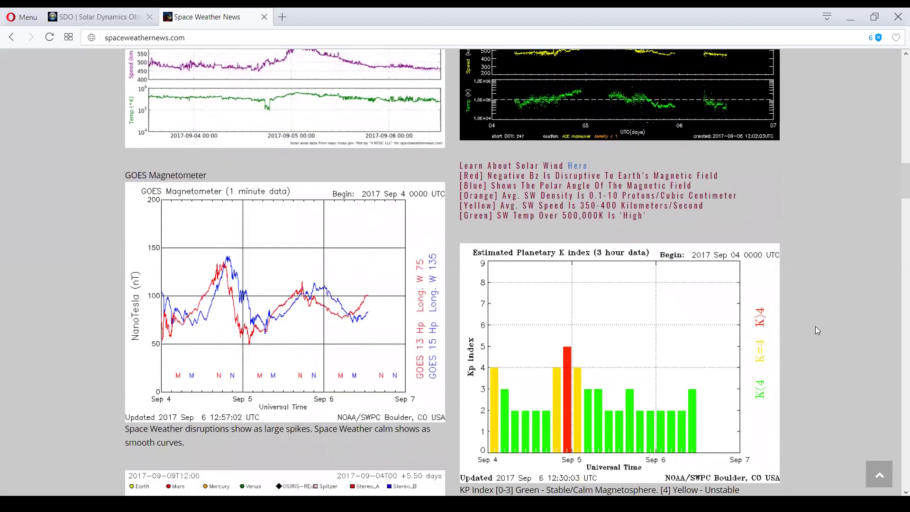
scroll(815, 327, "down", 3)
scroll(815, 327, "down", 1)
scroll(815, 327, "down", 1)
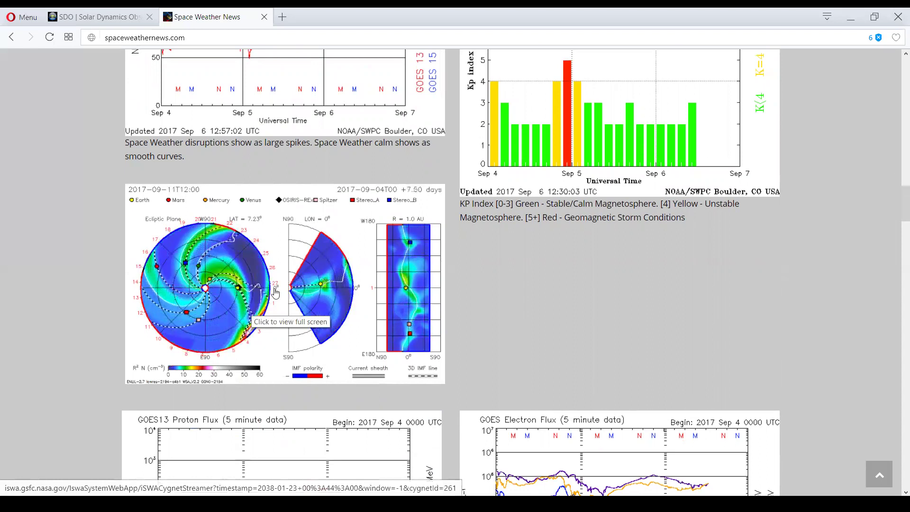
scroll(693, 361, "down", 1)
scroll(693, 360, "down", 3)
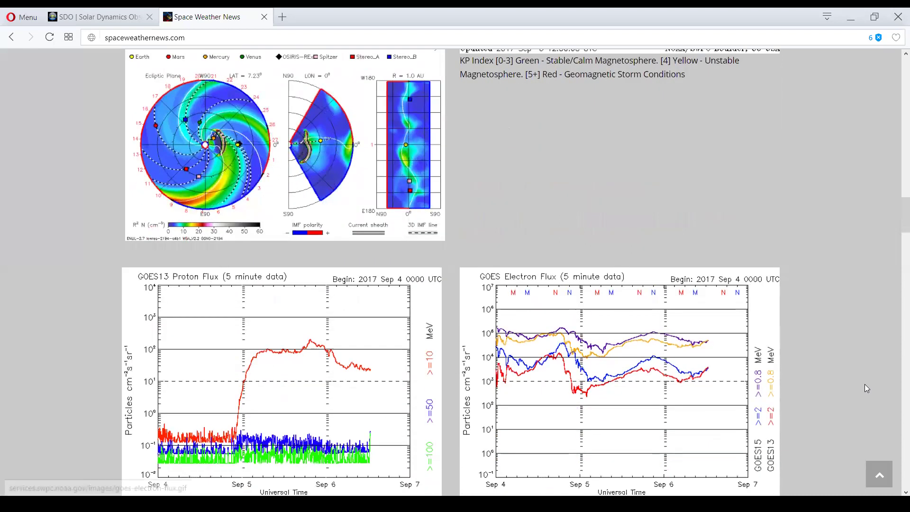
scroll(867, 386, "down", 2)
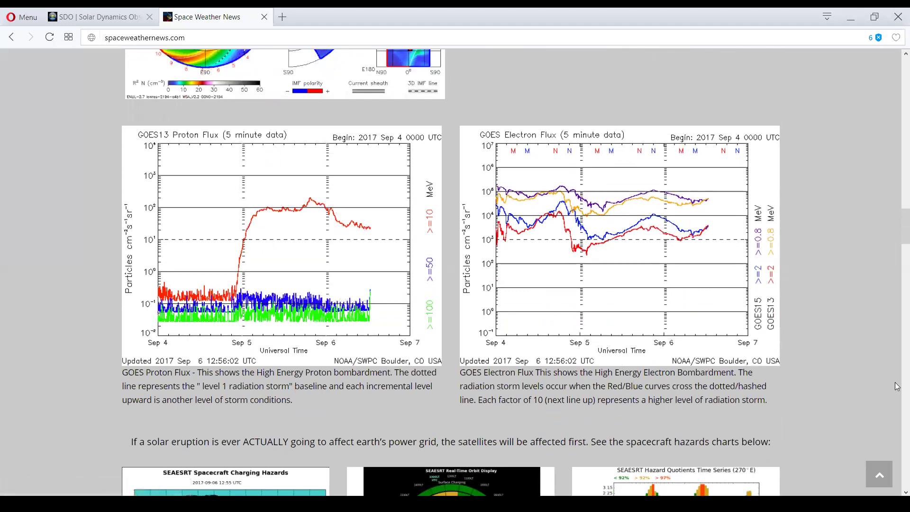
scroll(897, 386, "down", 1)
scroll(896, 386, "down", 1)
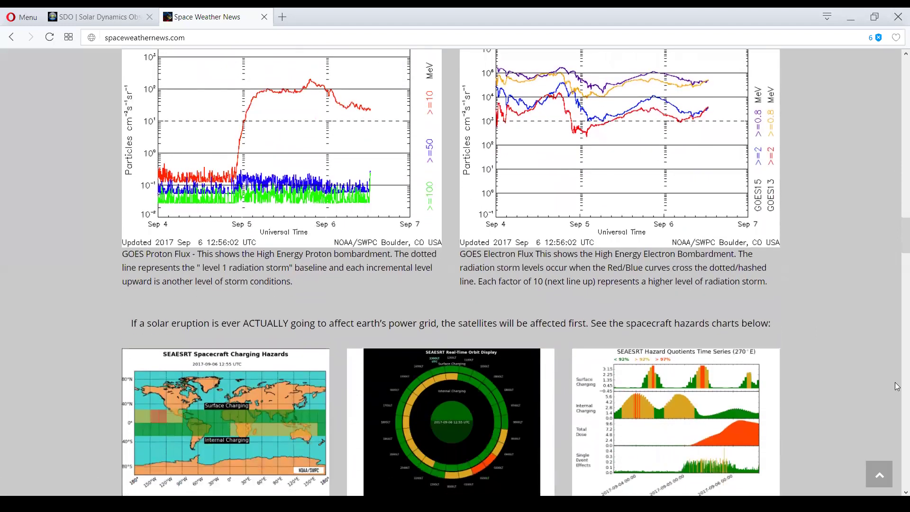
scroll(896, 386, "down", 2)
scroll(896, 386, "up", 2)
scroll(896, 387, "up", 1)
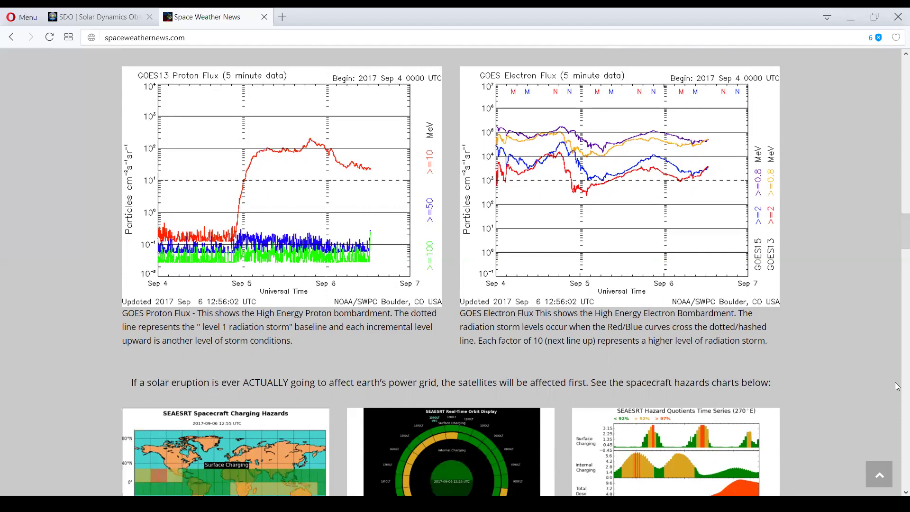
scroll(896, 385, "up", 3)
scroll(896, 386, "up", 5)
scroll(896, 386, "up", 2)
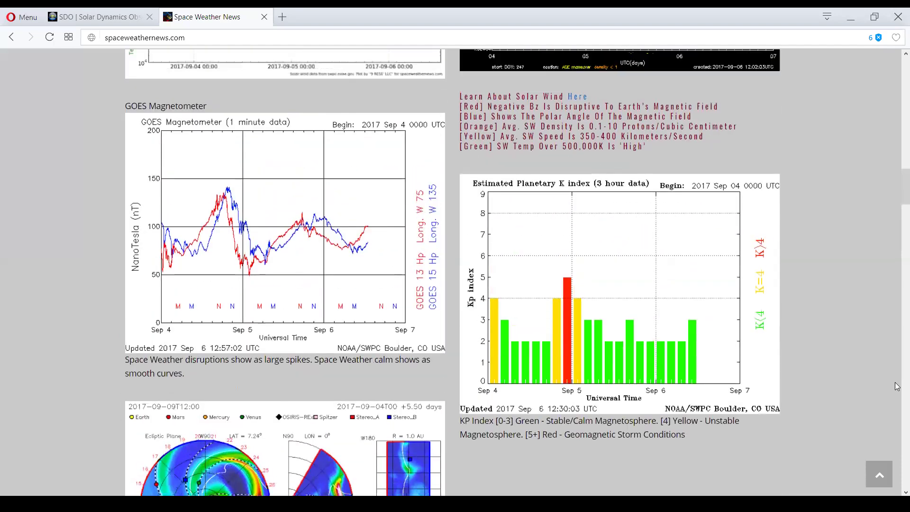
scroll(897, 386, "up", 3)
left_click(99, 17)
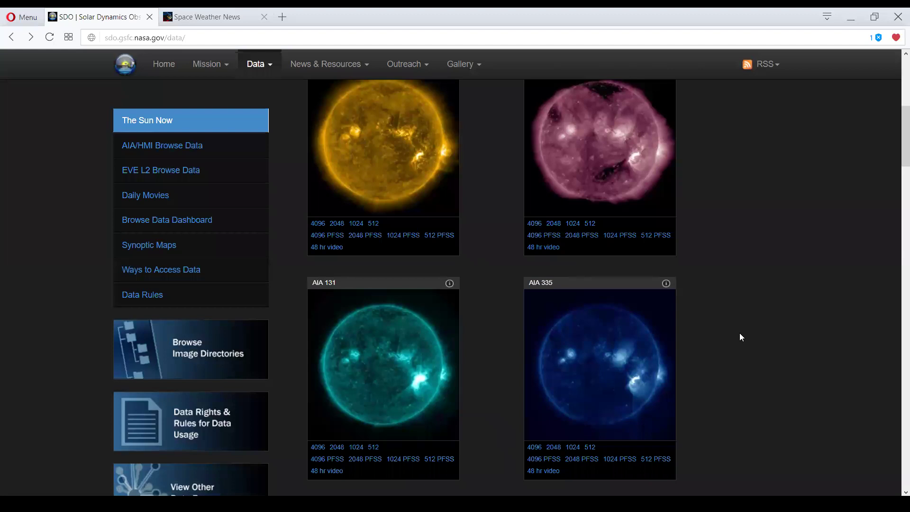